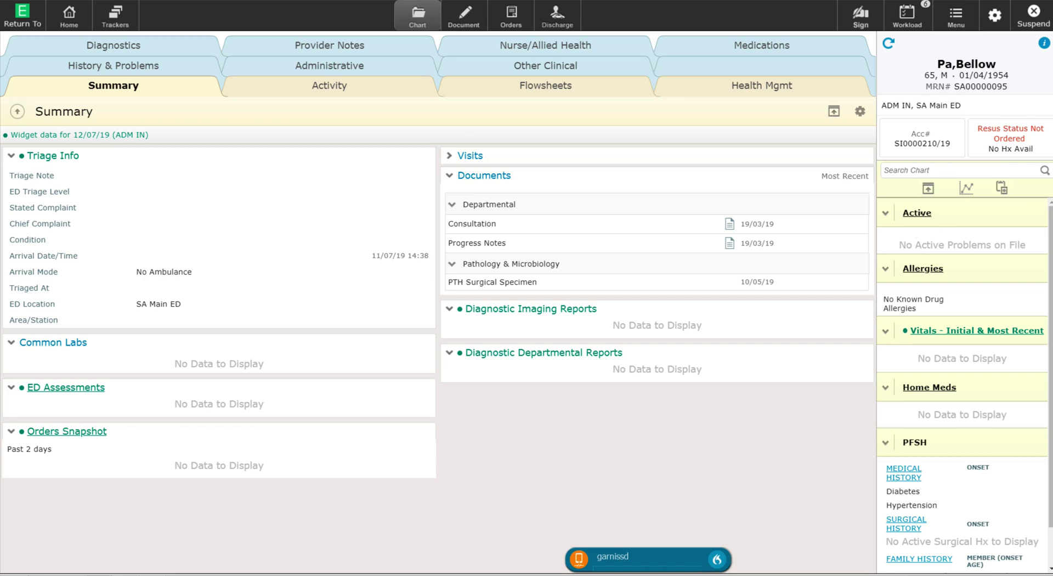
# Add "Chest pain" (R07.4) to the patient's active problems from the problem search and save the list
pyautogui.click(911, 209)
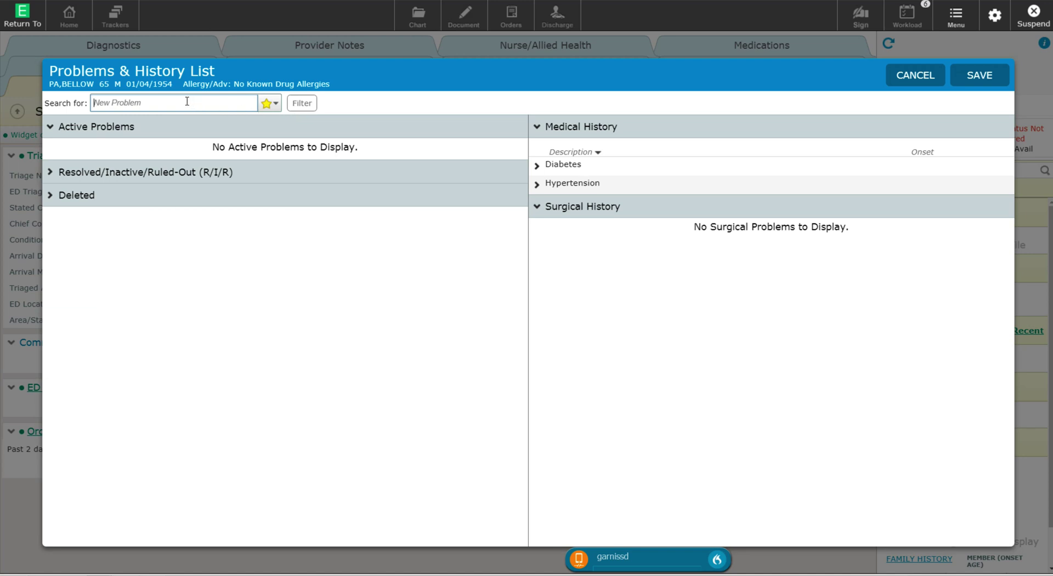
pyautogui.write('chest paiin')
pyautogui.press('Return')
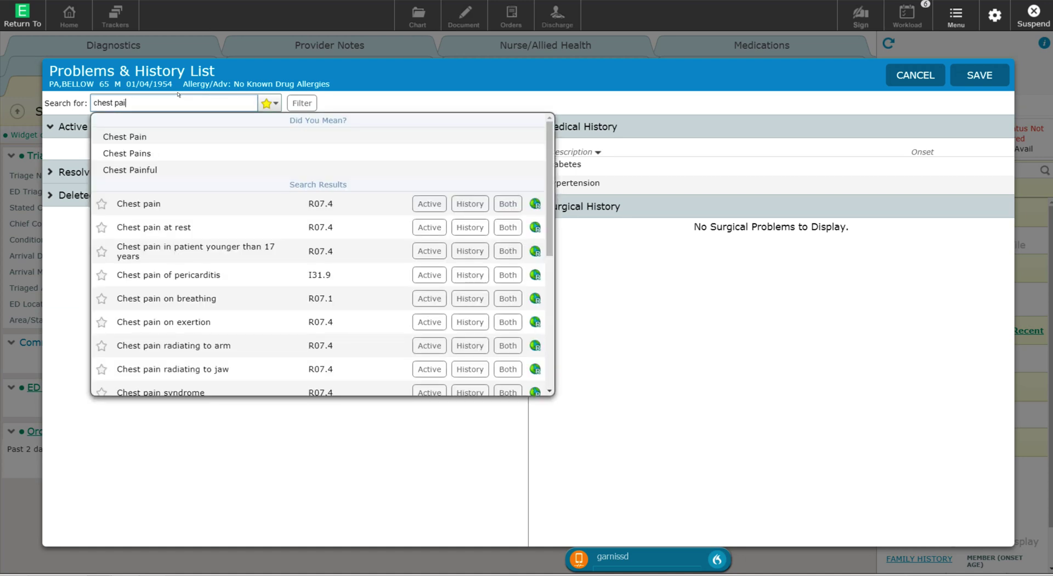
pyautogui.write('n')
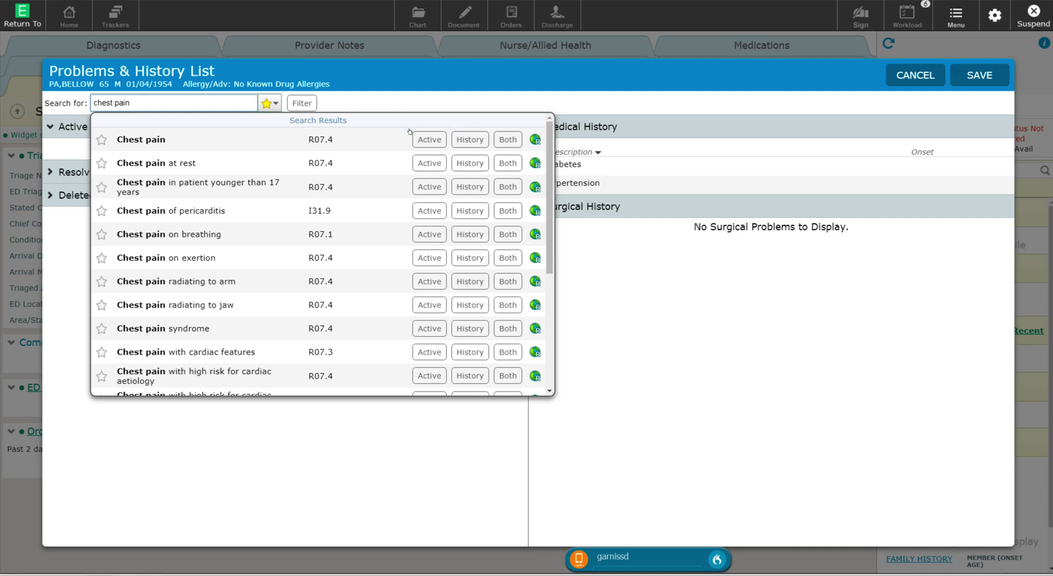
pyautogui.click(425, 135)
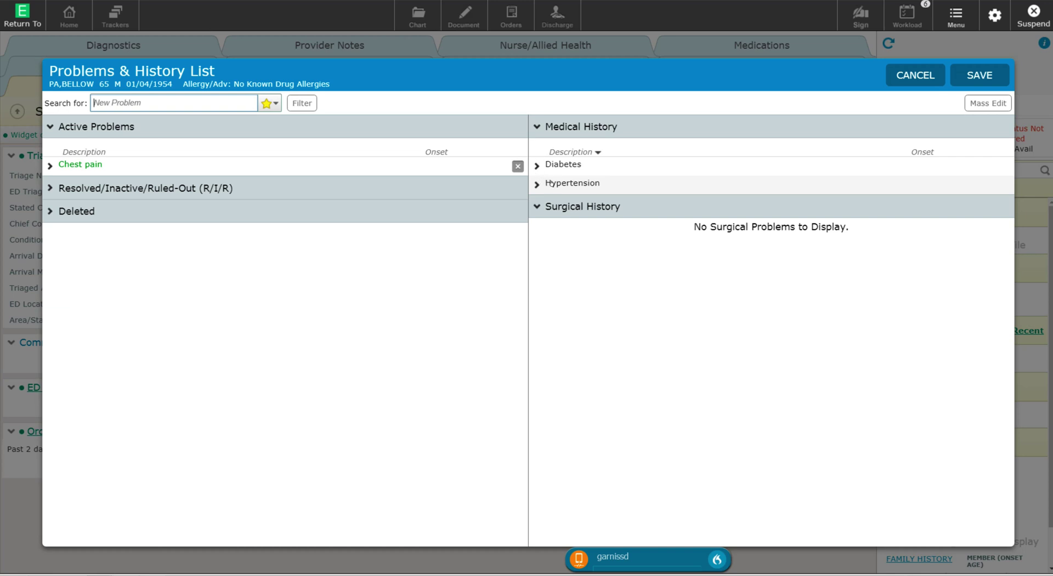
pyautogui.click(961, 73)
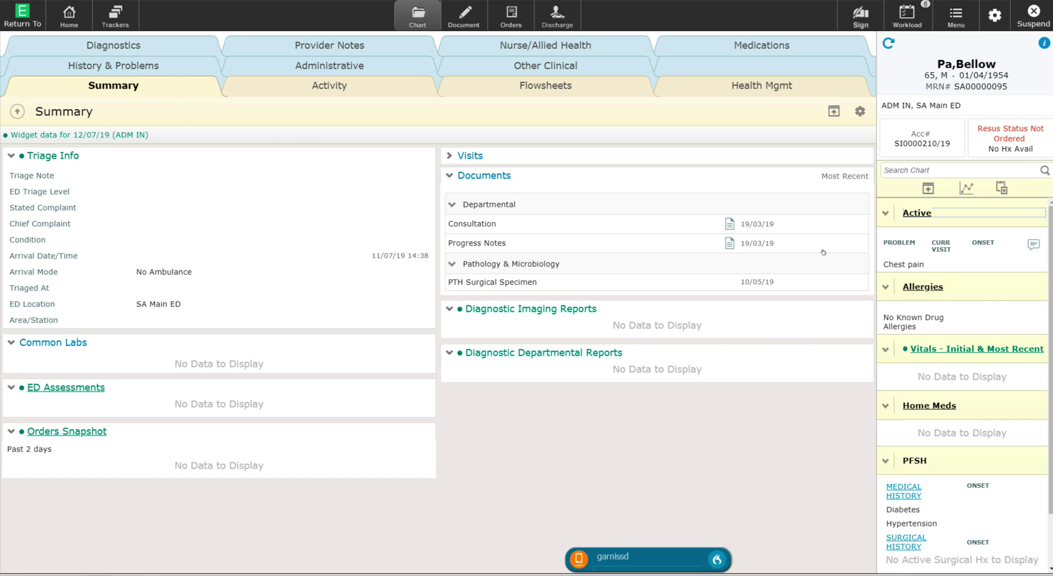
# Add "UTI (urinary tract infection)" (N39.0) to the patient's active problems and save the list
pyautogui.click(911, 212)
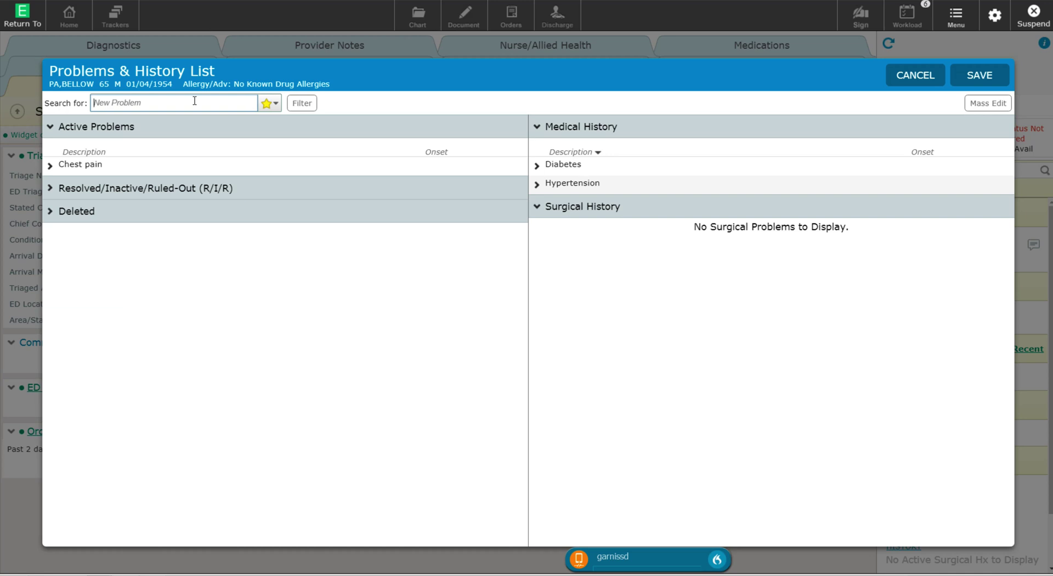
pyautogui.write('uti')
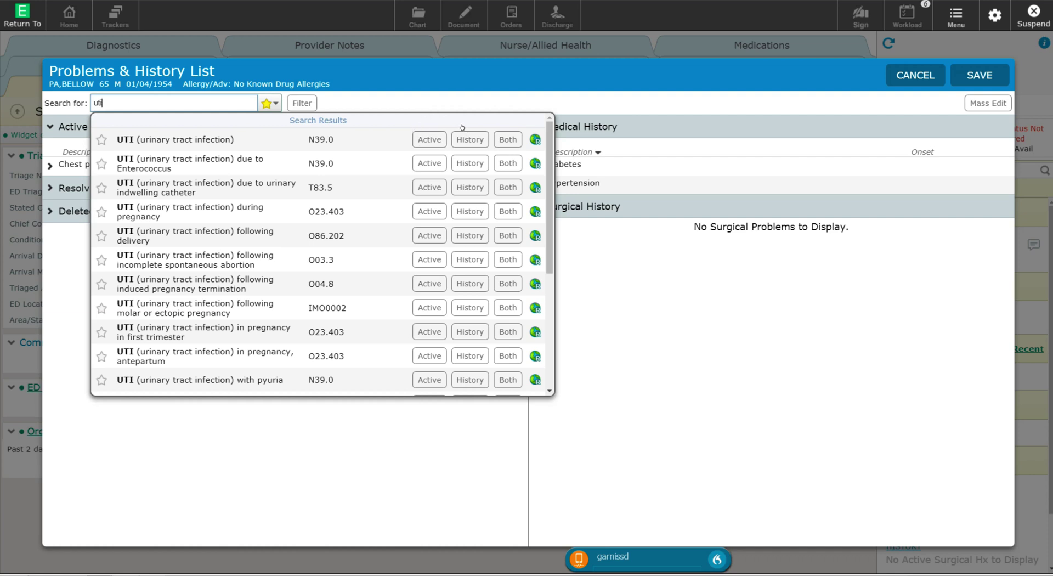
pyautogui.click(422, 134)
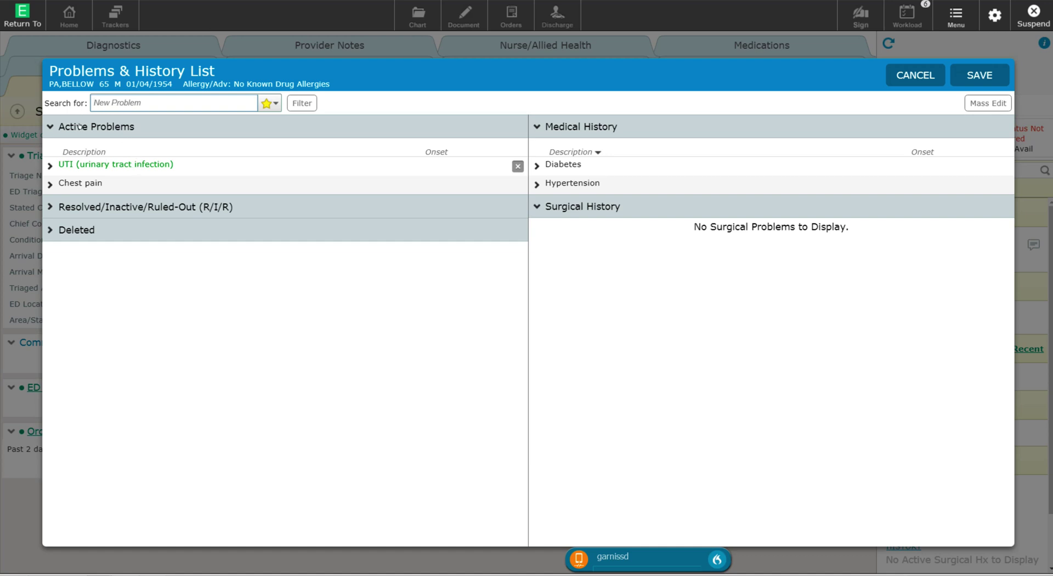
pyautogui.click(972, 75)
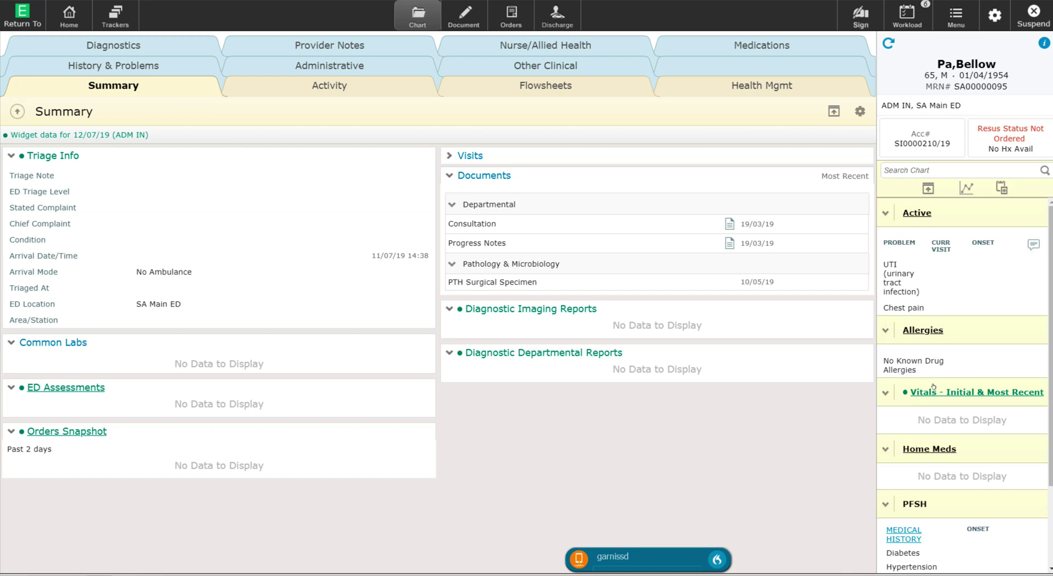
# Save "Hyperlipidaemia" (E78.5) to the patient's medical history only, and check the history summary in the chart
pyautogui.scroll(-2, 934, 387)
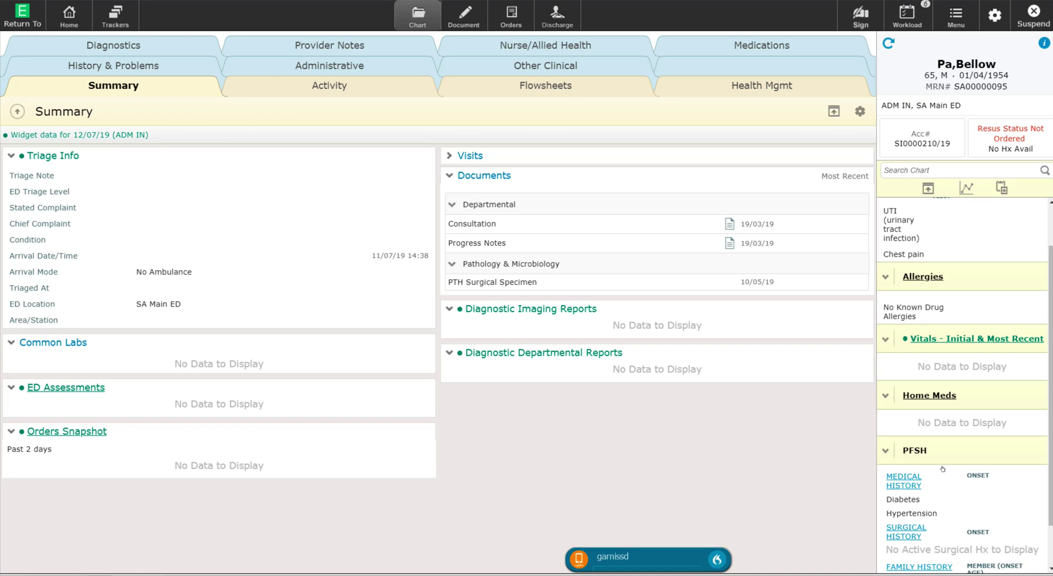
pyautogui.click(912, 445)
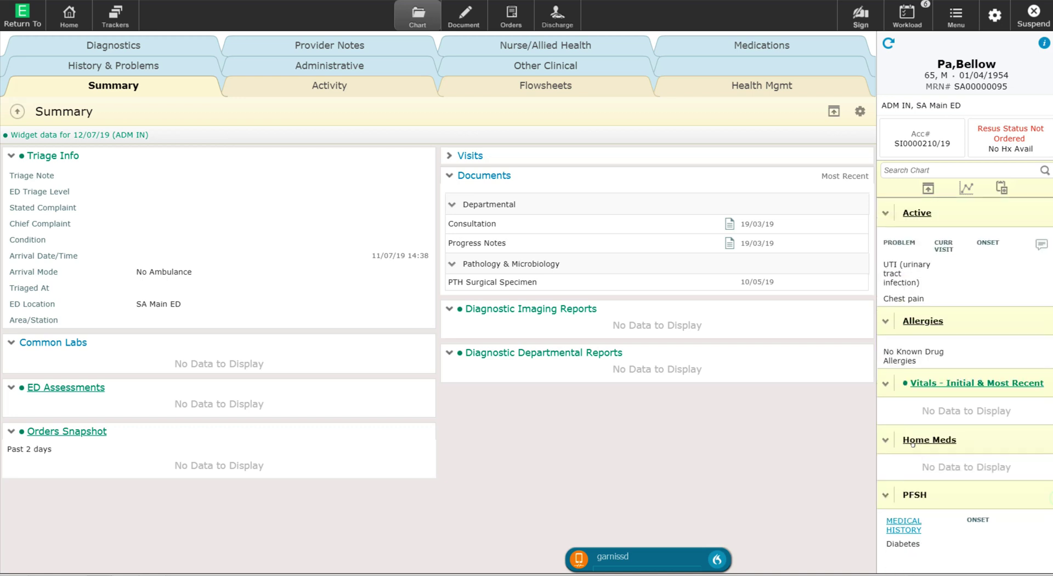
pyautogui.click(914, 212)
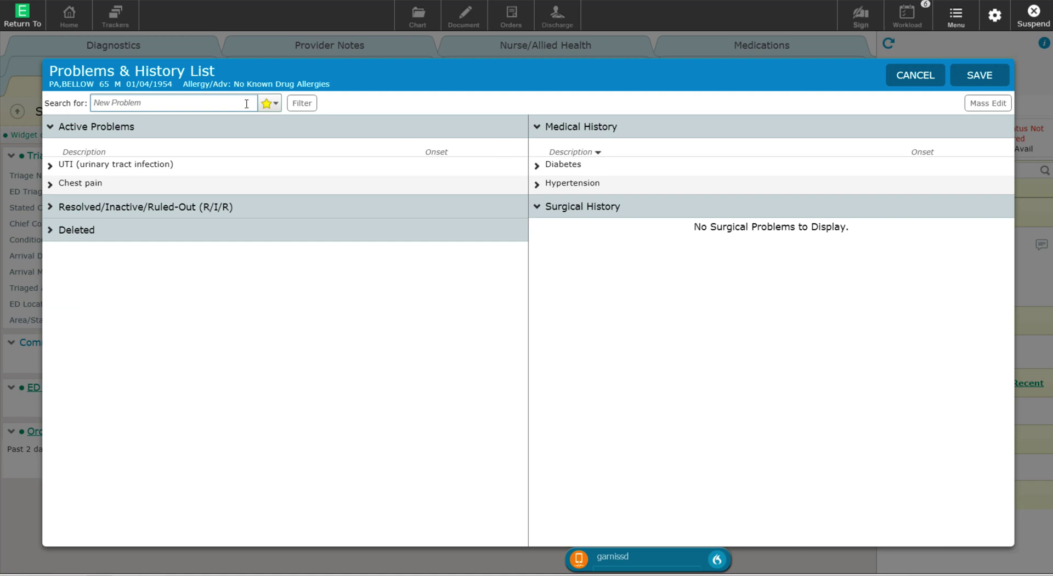
pyautogui.write('hyperlipi')
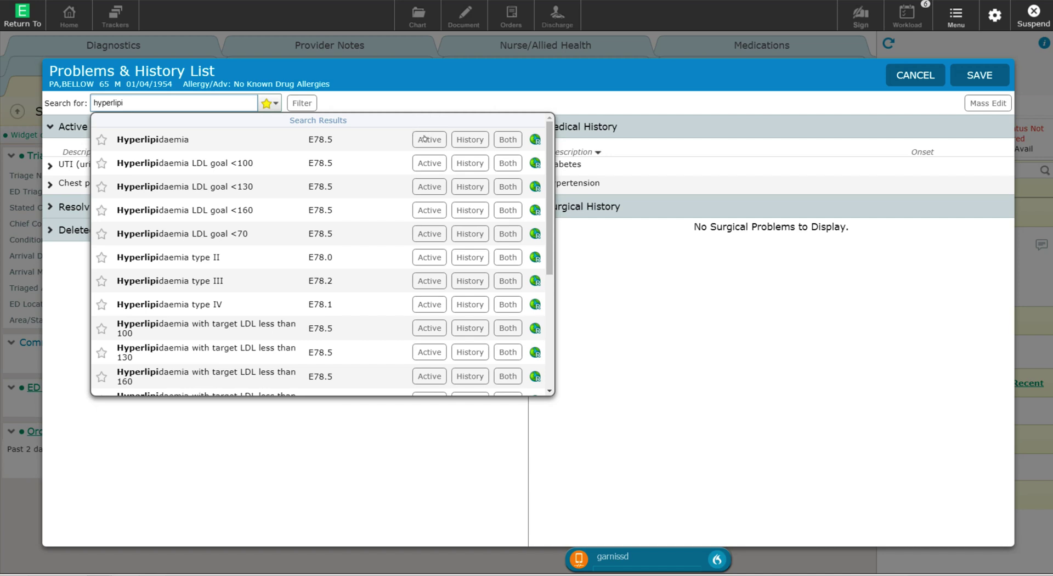
pyautogui.click(466, 137)
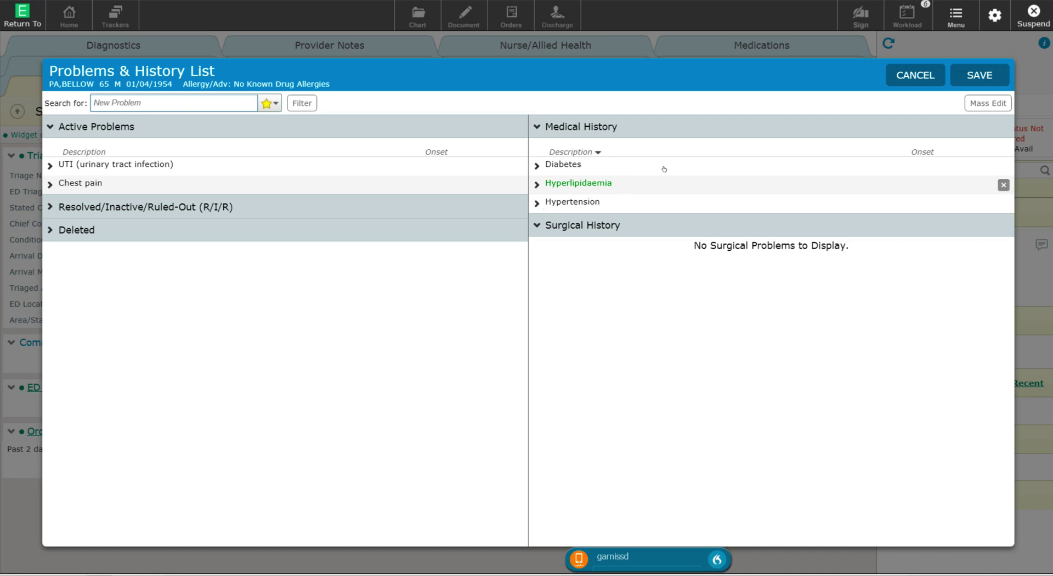
pyautogui.click(971, 75)
pyautogui.click(885, 494)
pyautogui.scroll(-2, 885, 494)
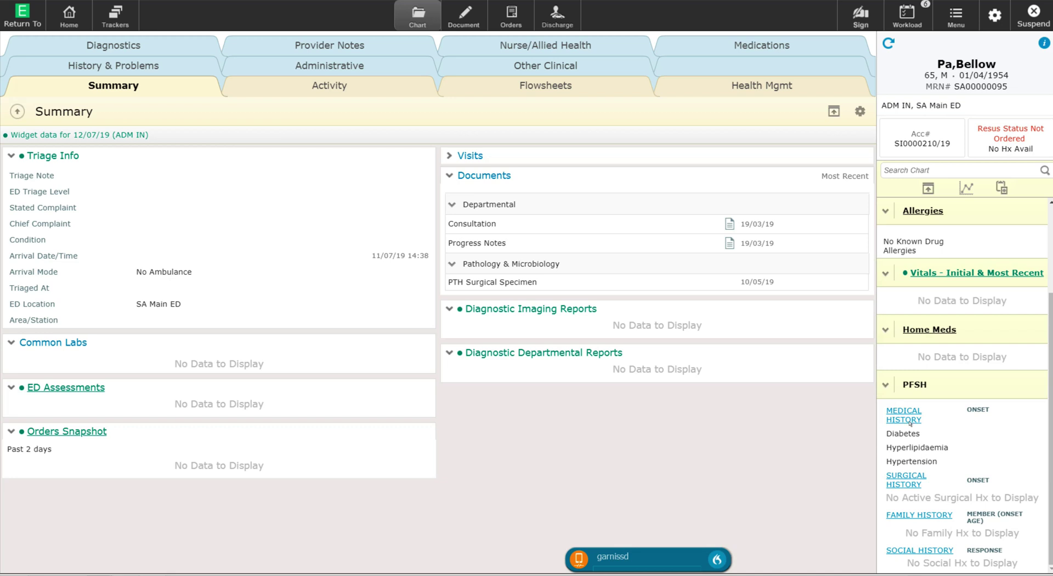
pyautogui.scroll(3, 910, 423)
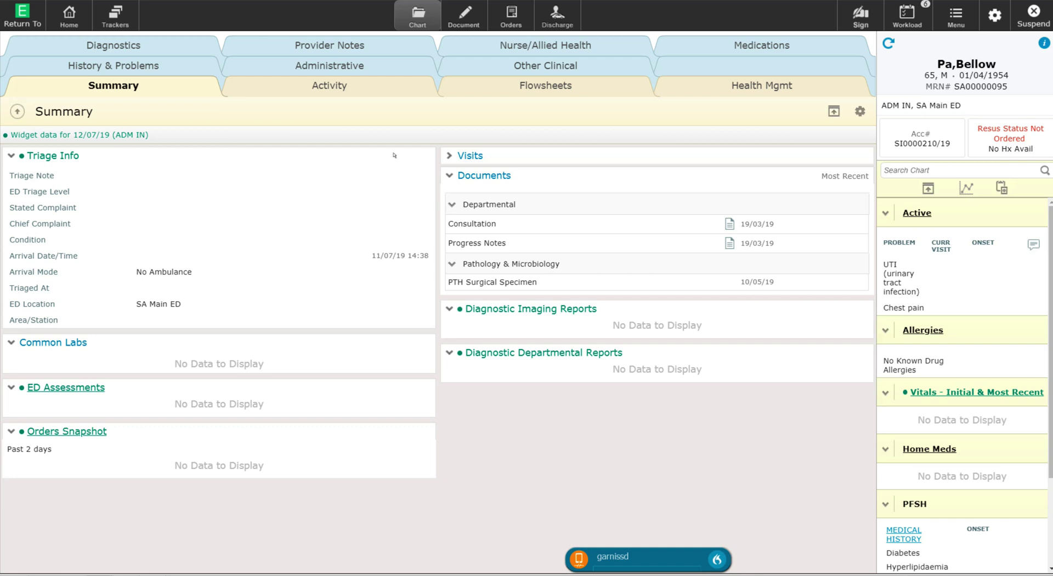
# From the History & Problems page, set the active UTI problem's status to Inactive under R/I/R and save
pyautogui.click(122, 59)
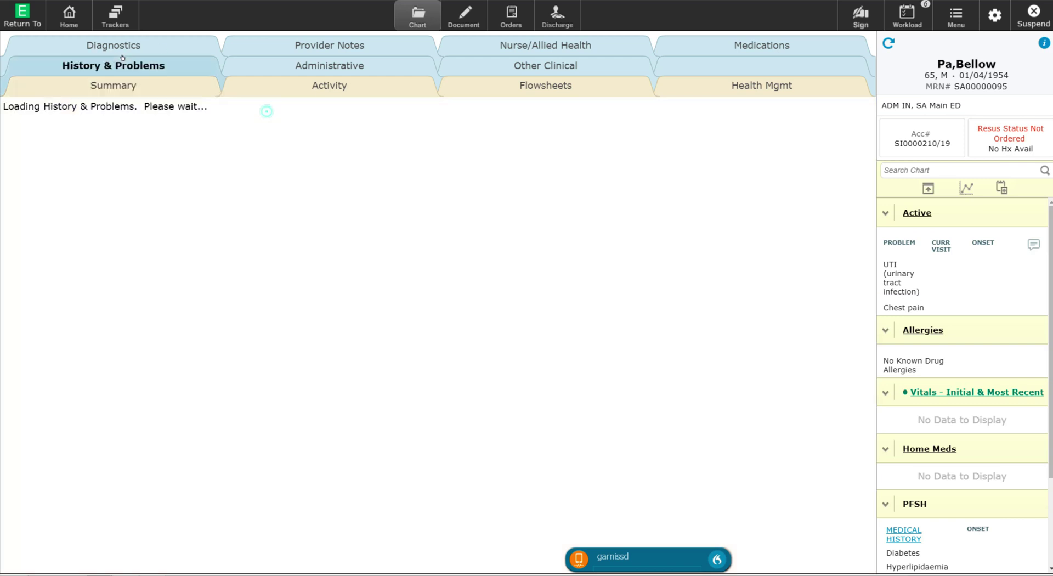
pyautogui.click(58, 135)
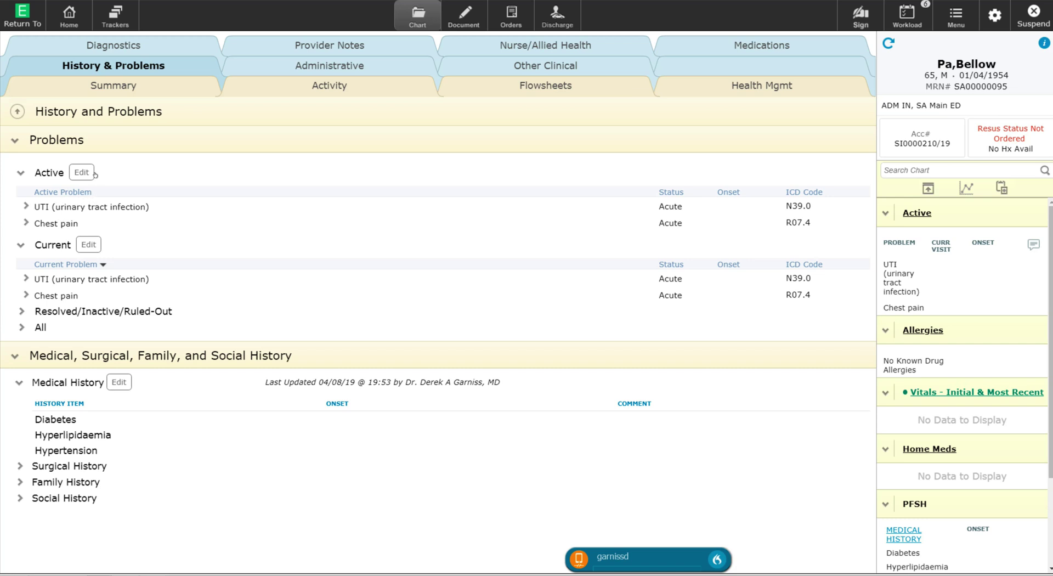
pyautogui.click(72, 164)
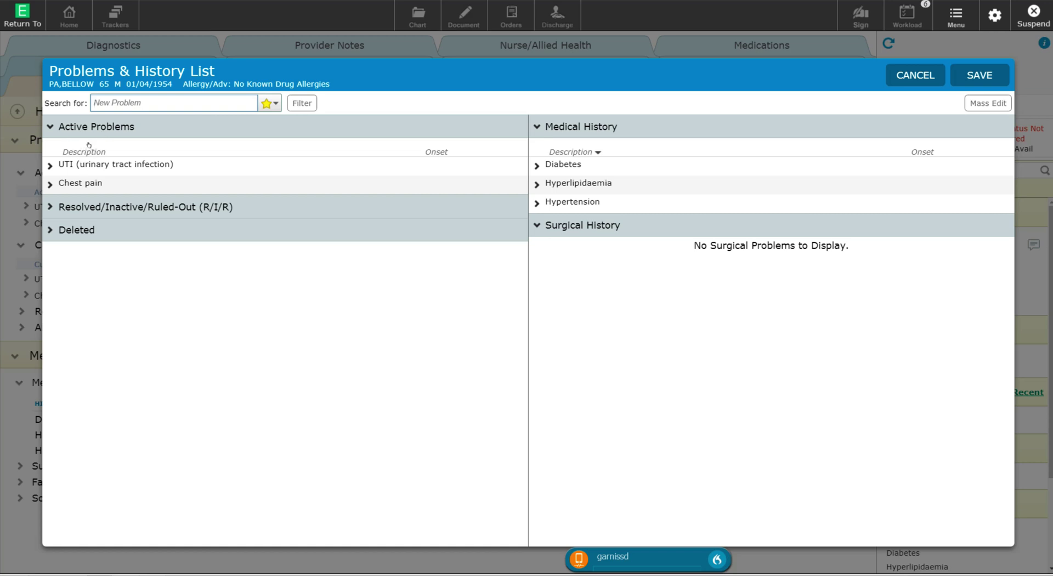
pyautogui.click(70, 158)
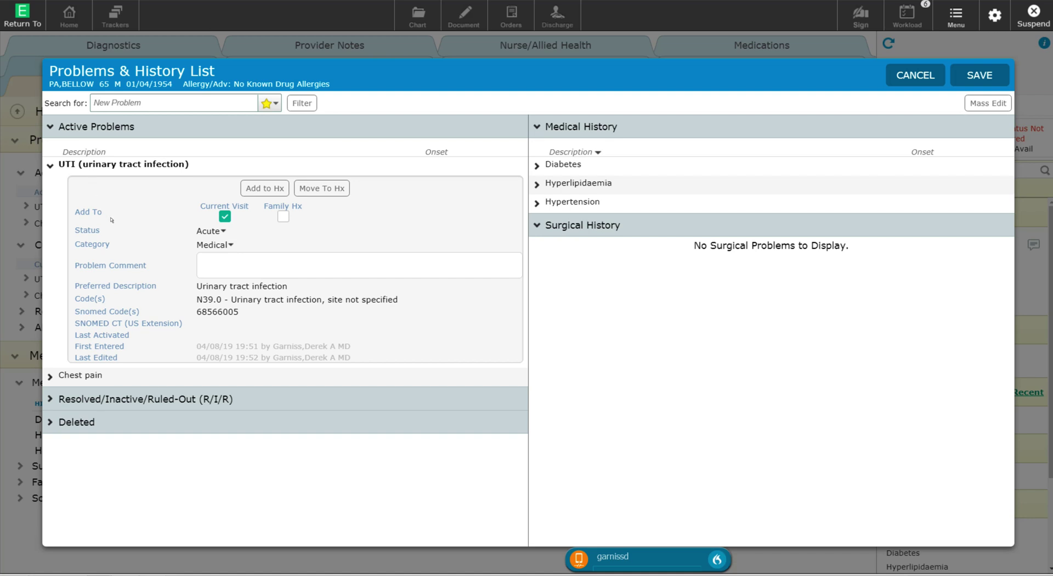
pyautogui.click(217, 224)
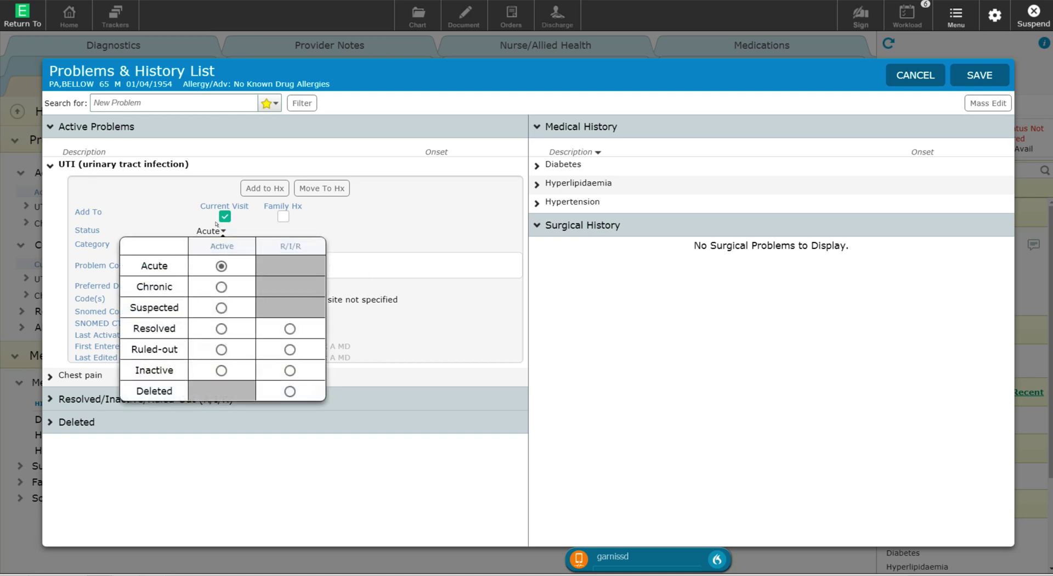
pyautogui.click(285, 366)
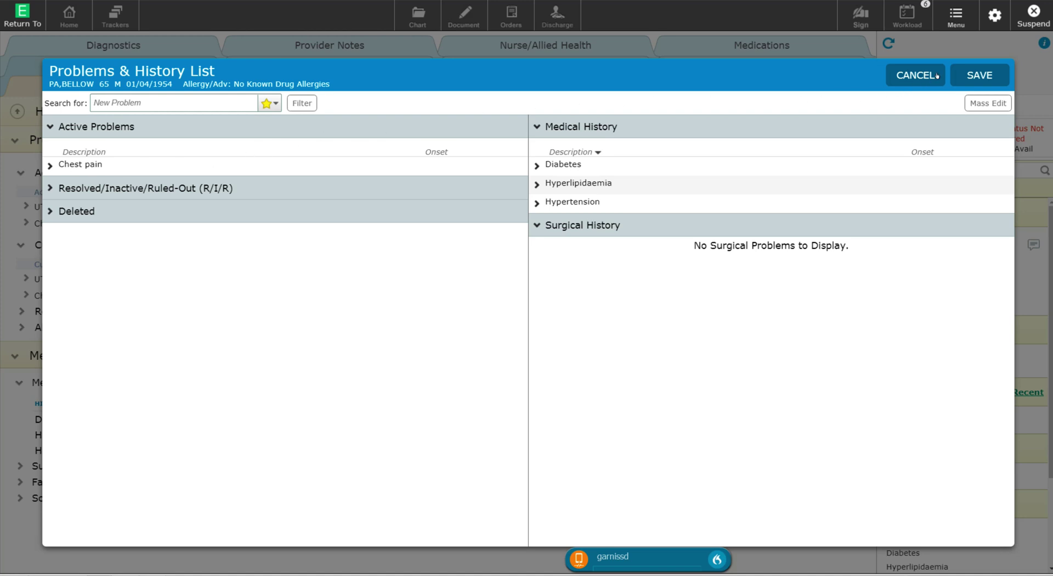
pyautogui.click(972, 71)
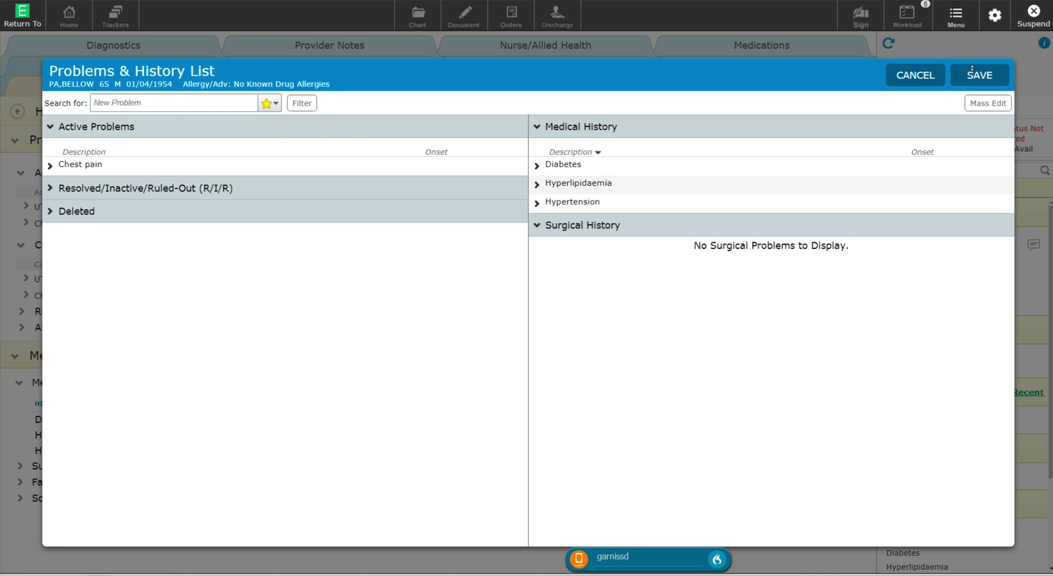
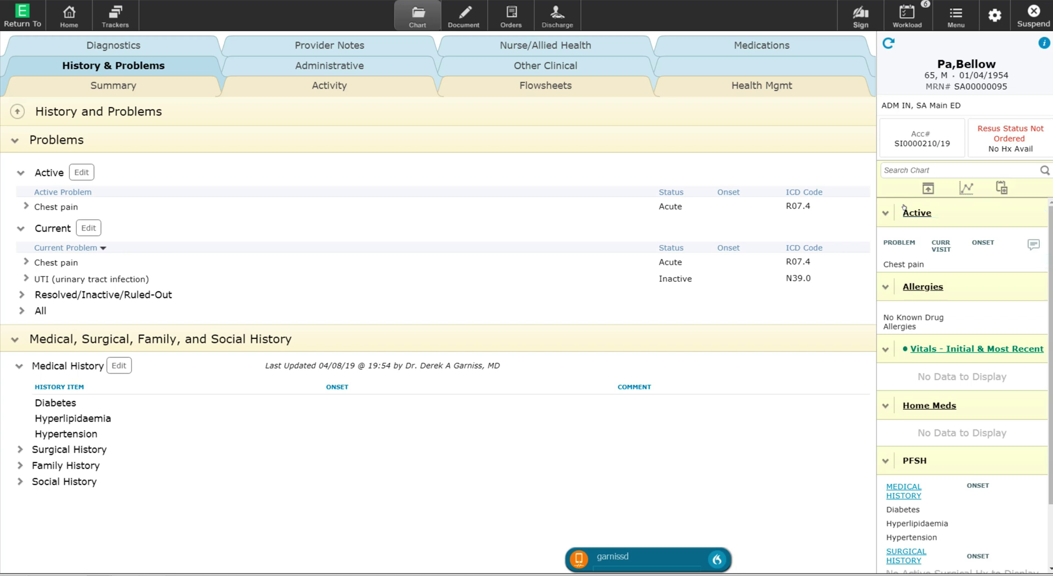
# Save "NSTEMI (non-ST elevated myocardial infarction)" (I21.4) to both active problems and medical history, and check both chart summaries
pyautogui.click(908, 211)
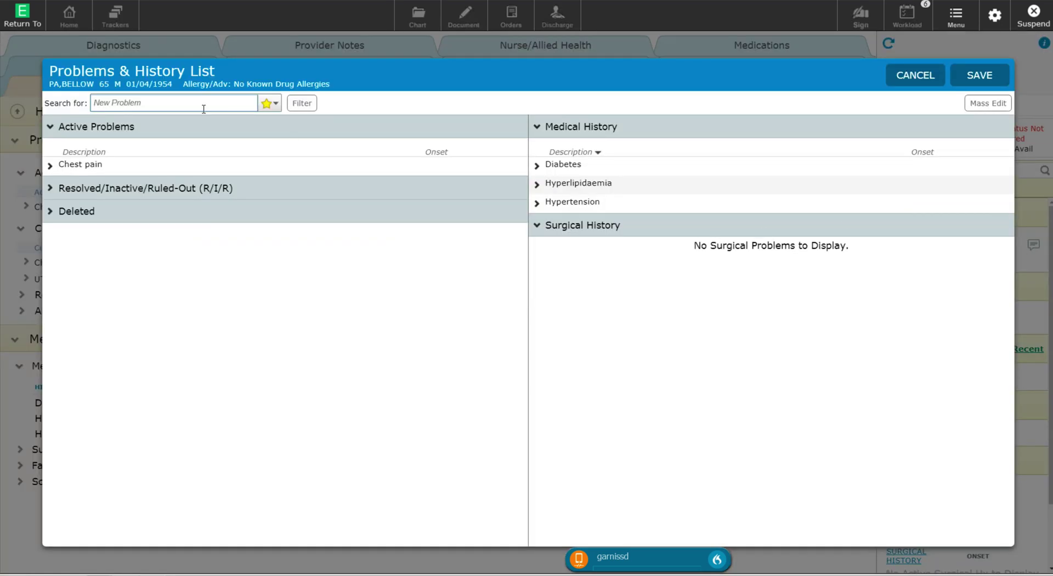
pyautogui.write('nstemi')
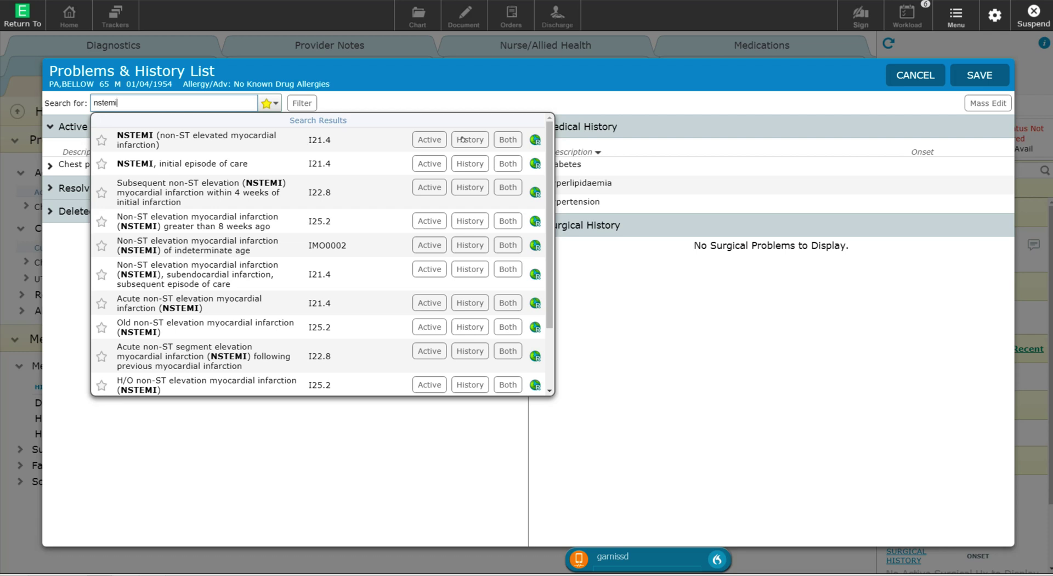
pyautogui.click(499, 138)
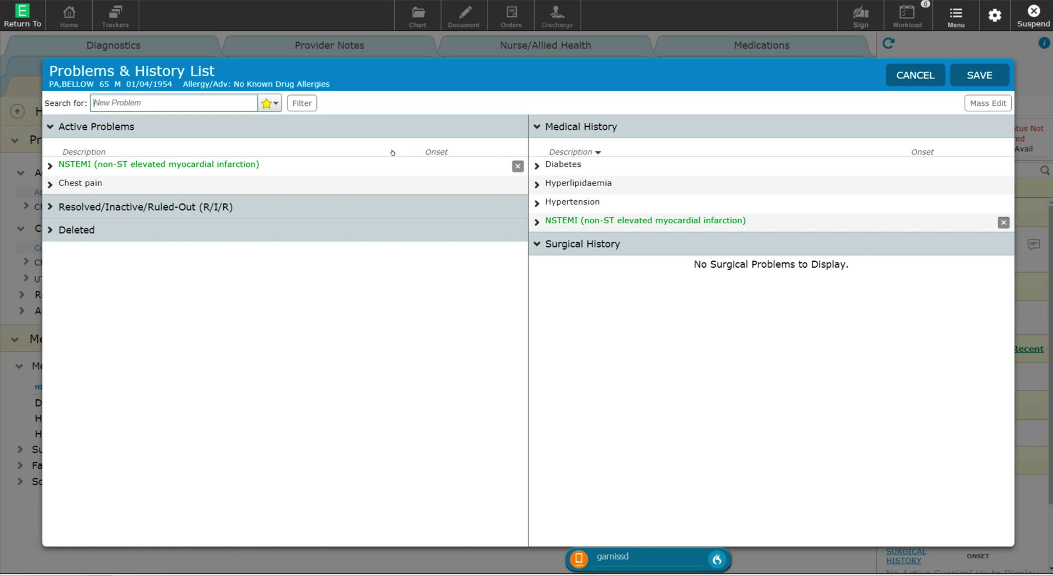
pyautogui.click(957, 67)
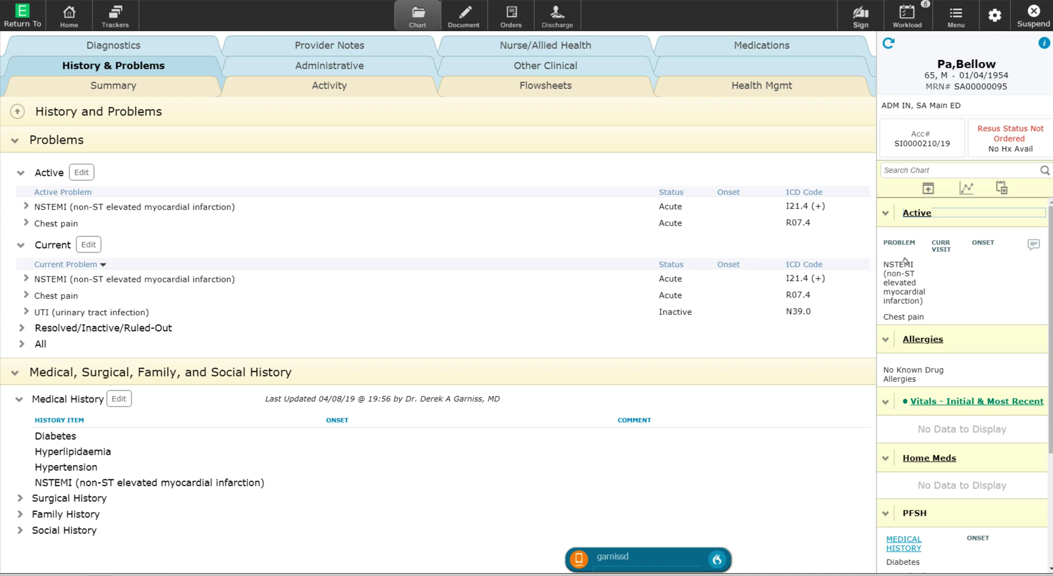
pyautogui.scroll(-1, 920, 436)
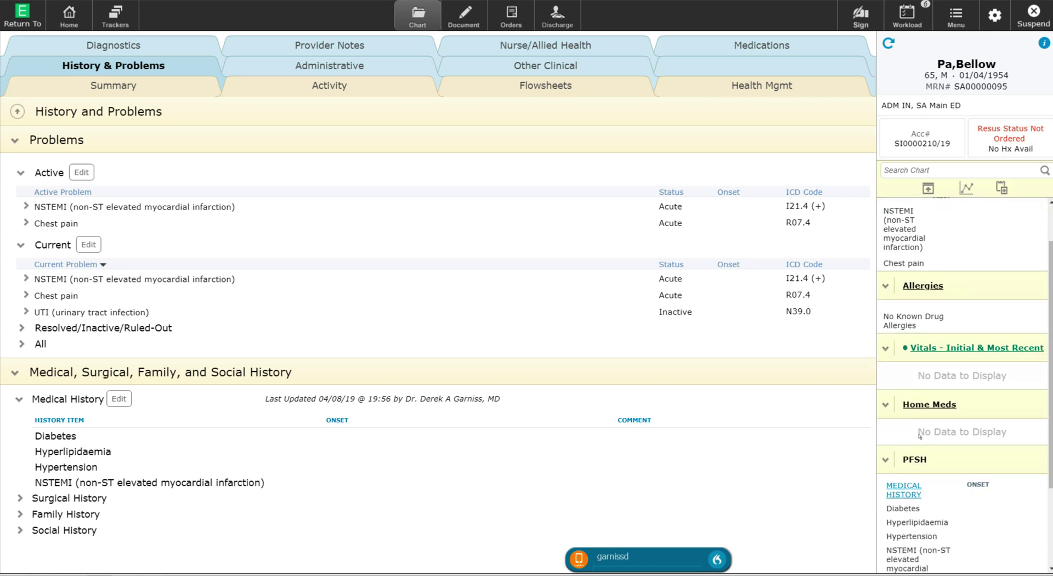
pyautogui.scroll(-2, 918, 438)
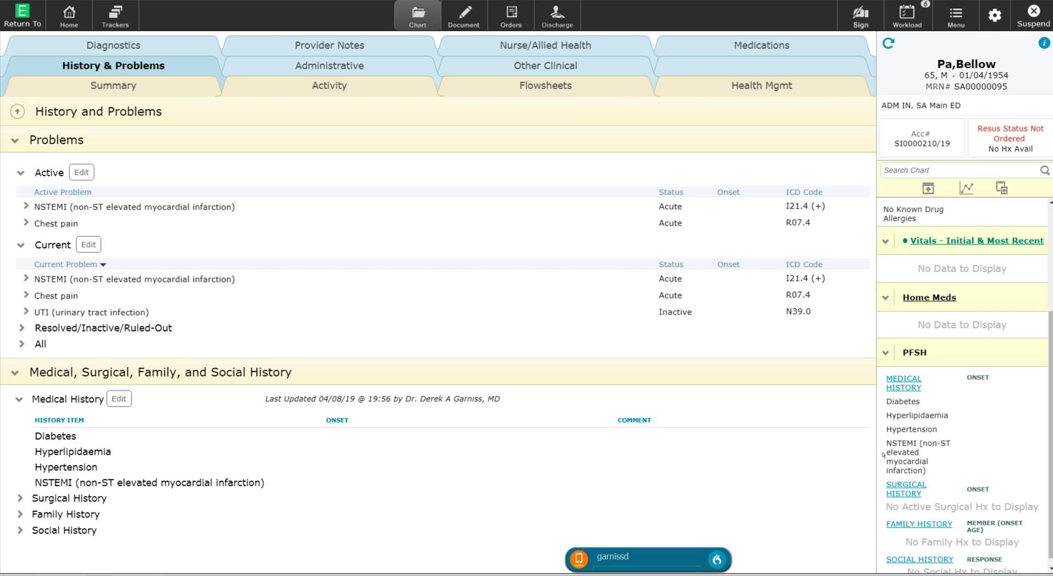
pyautogui.scroll(3, 883, 454)
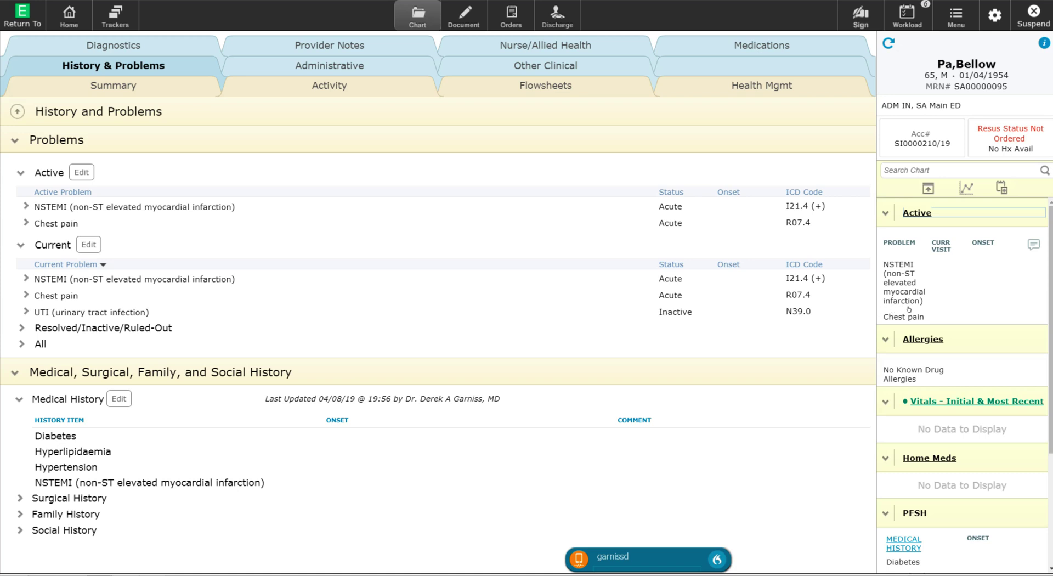
# Set the active chest pain problem's status to Inactive under R/I/R and save the problem list
pyautogui.click(913, 212)
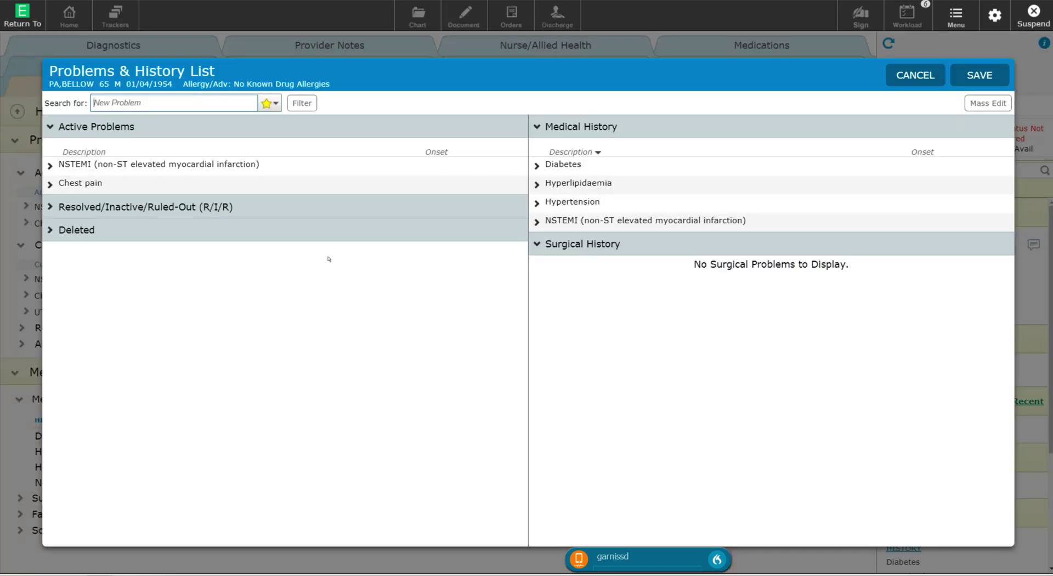
pyautogui.click(50, 182)
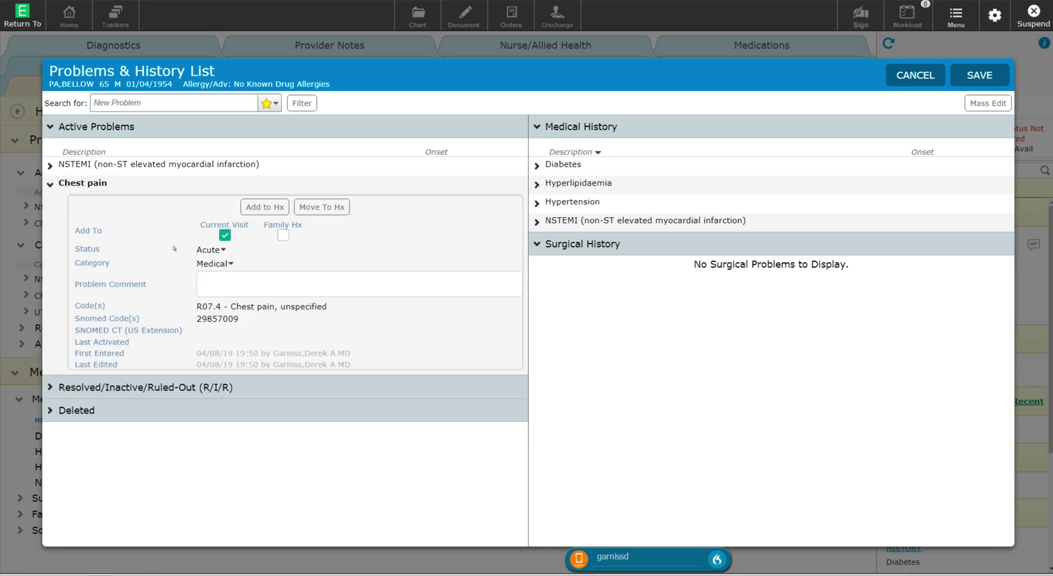
pyautogui.click(214, 247)
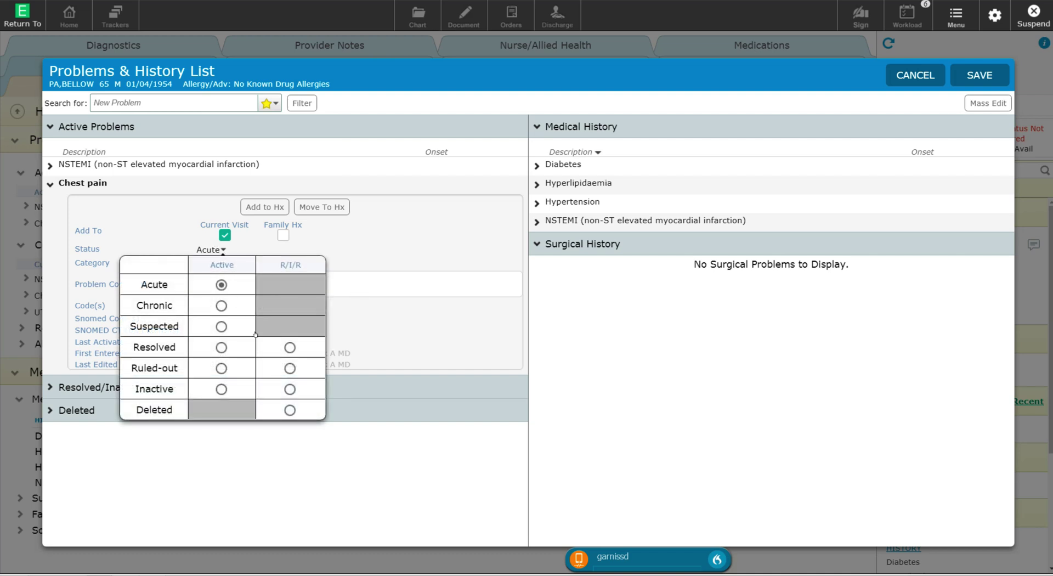
pyautogui.click(286, 386)
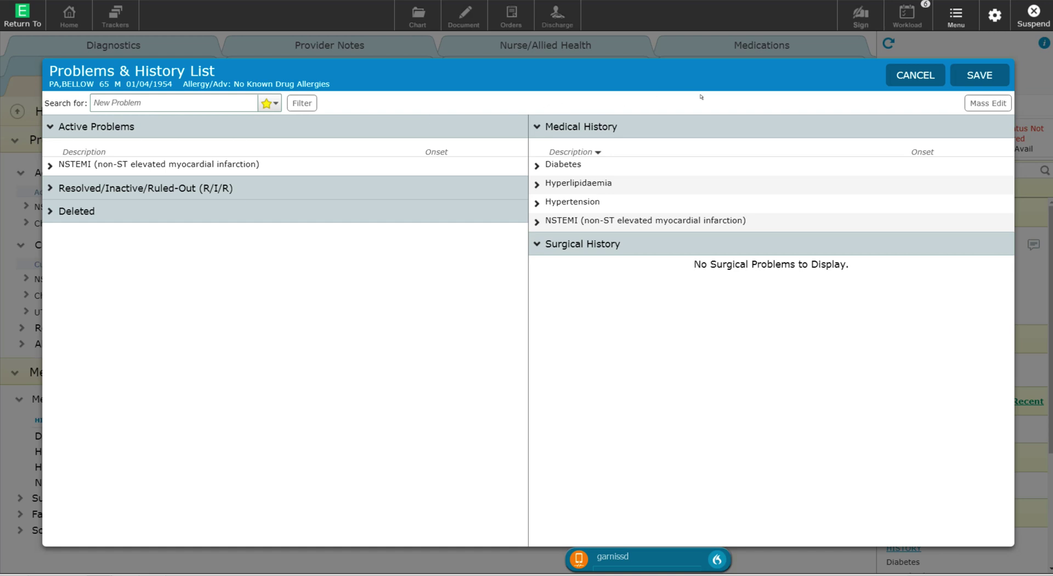
pyautogui.click(959, 73)
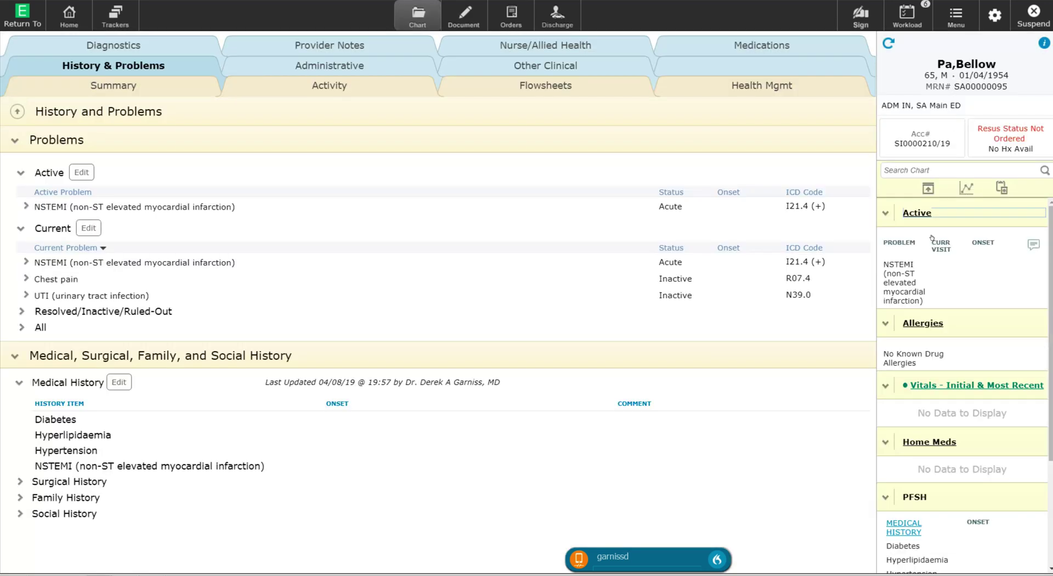